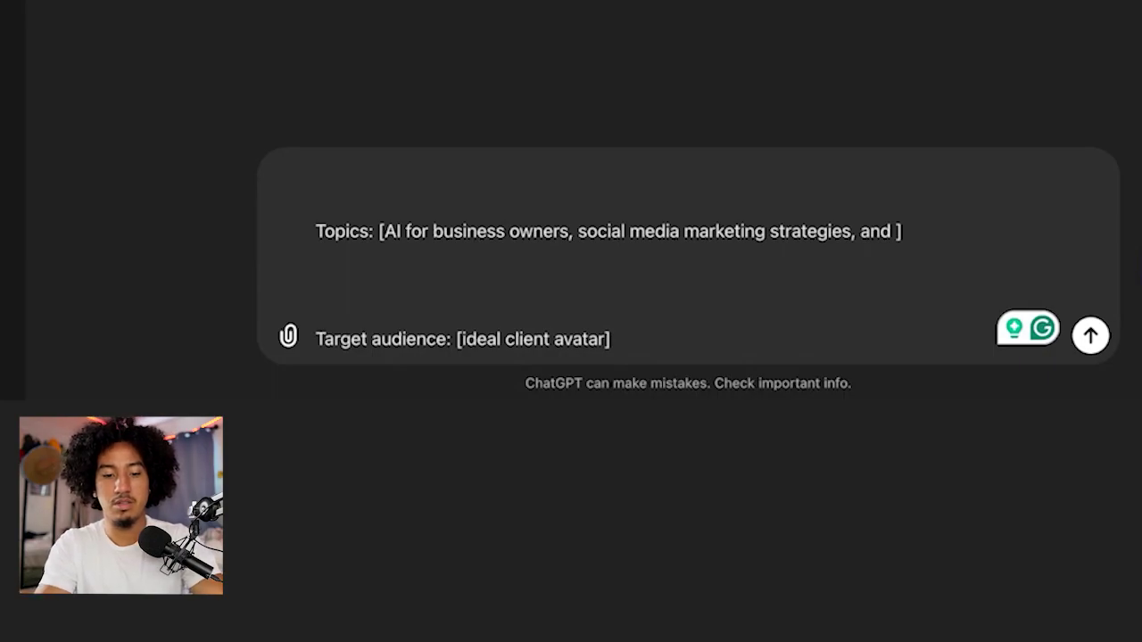
Complete the prompt's Topics list by adding "Chatgpt tips/tricks" as the last topic
text(Chatgpt t)
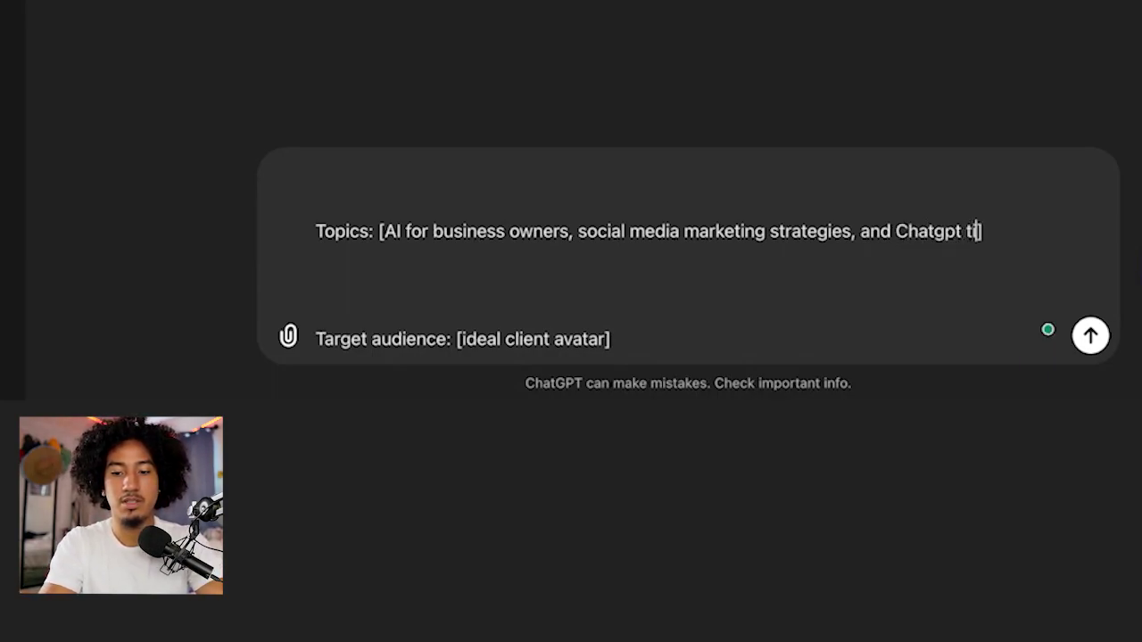
text(ips/t)
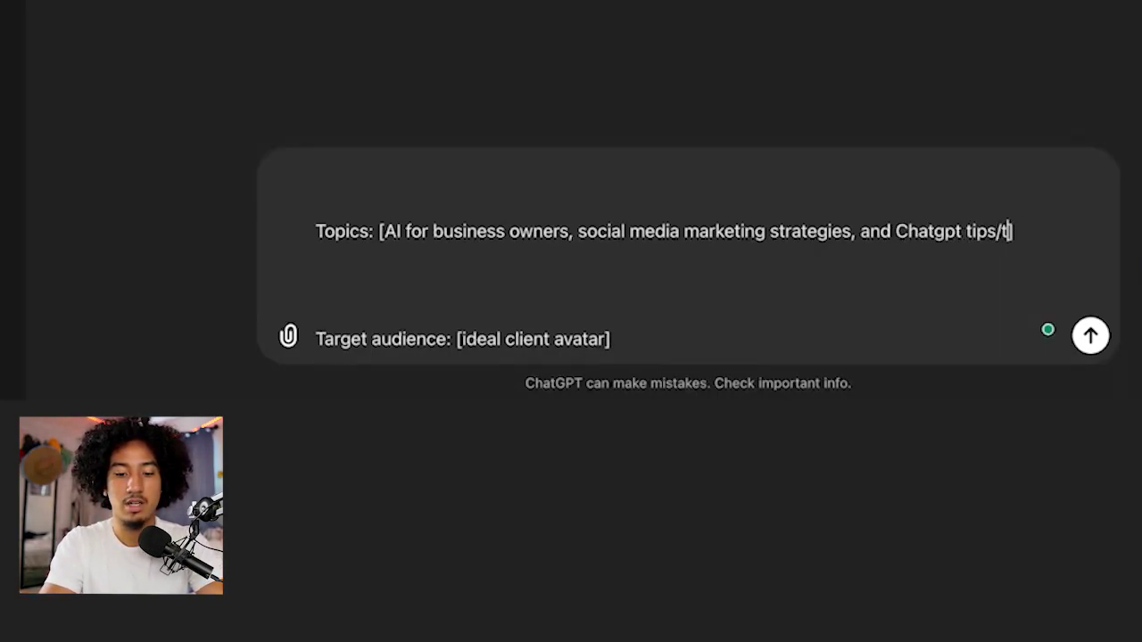
text(ricks)
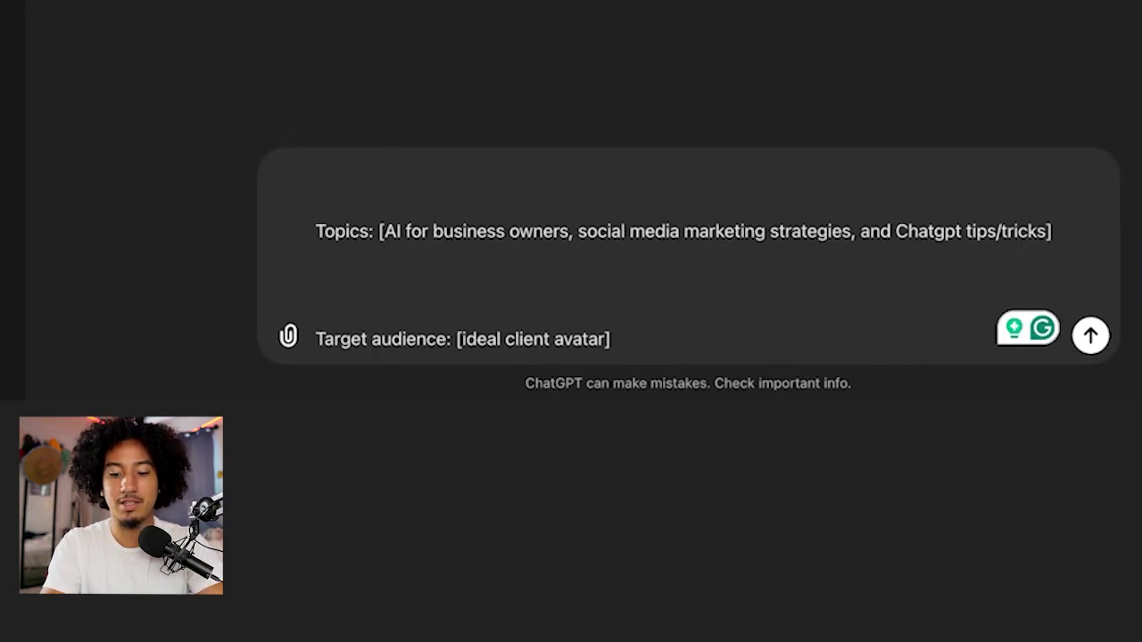
Replace the Target audience placeholder with "small business owners and real estate agents"
scroll(366, 298, down, 3)
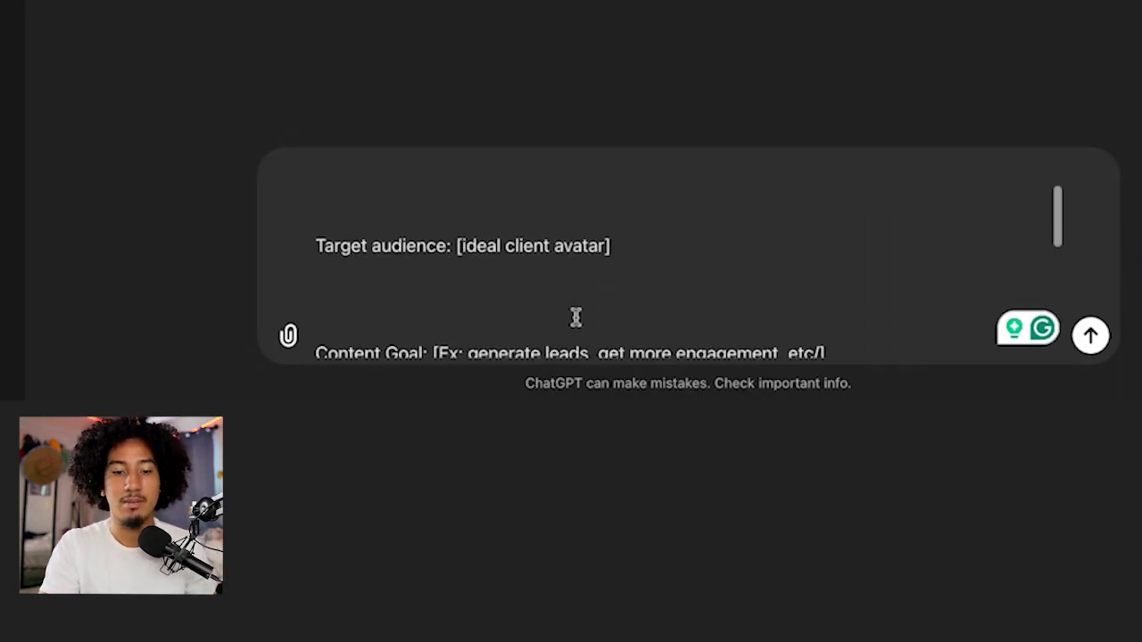
drag(604, 247, 460, 247)
key(BackSpace)
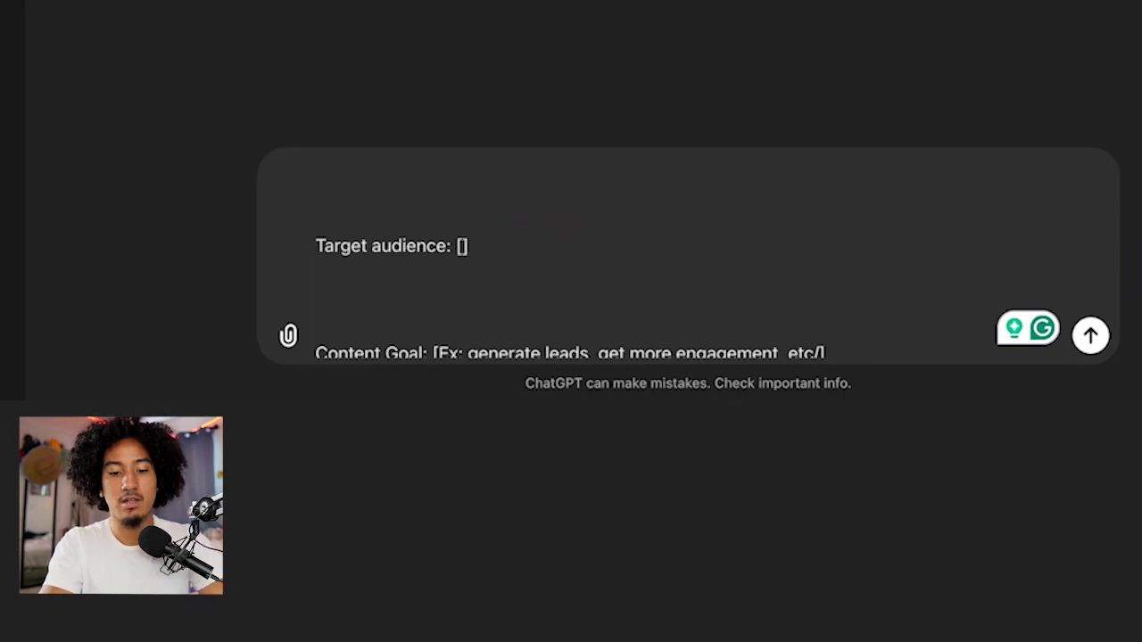
text(small bus)
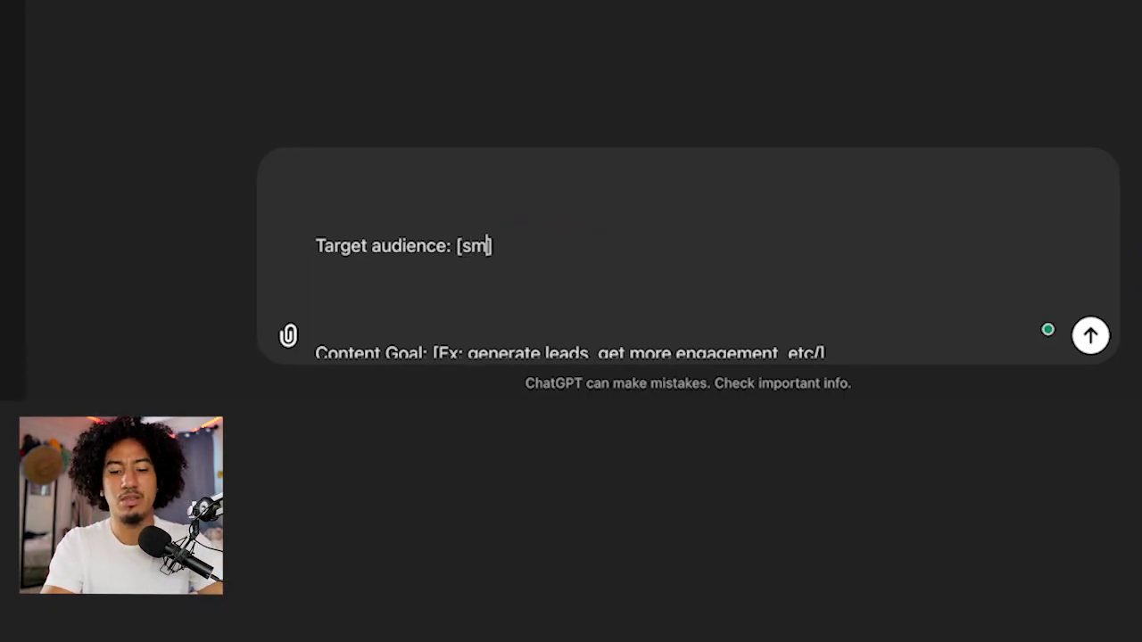
text(iness owners and real esta)
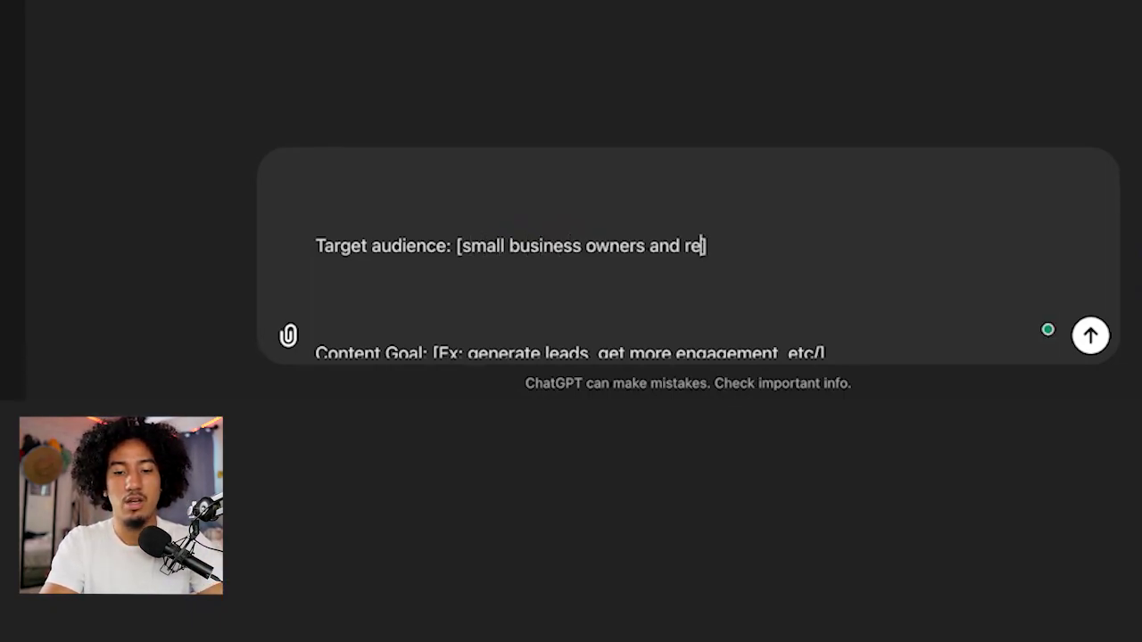
Clear the placeholder text inside the Content Goal brackets
scroll(686, 258, down, 5)
scroll(558, 264, down, 2)
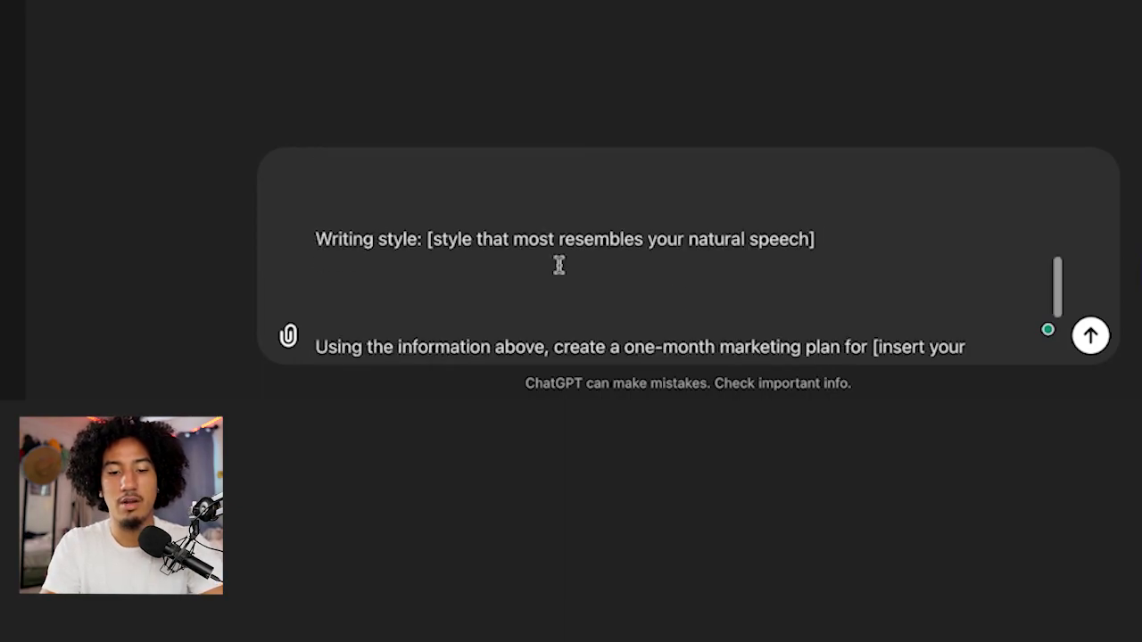
scroll(688, 339, up, 3)
drag(836, 179, 453, 192)
key(BackSpace)
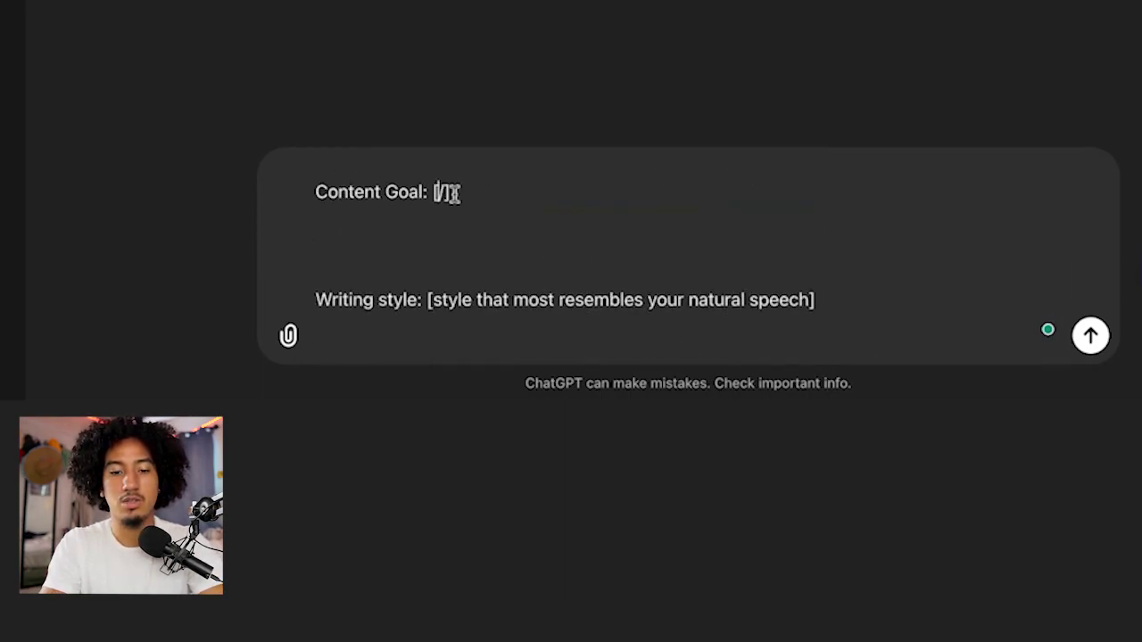
key(BackSpace)
text(to generate )
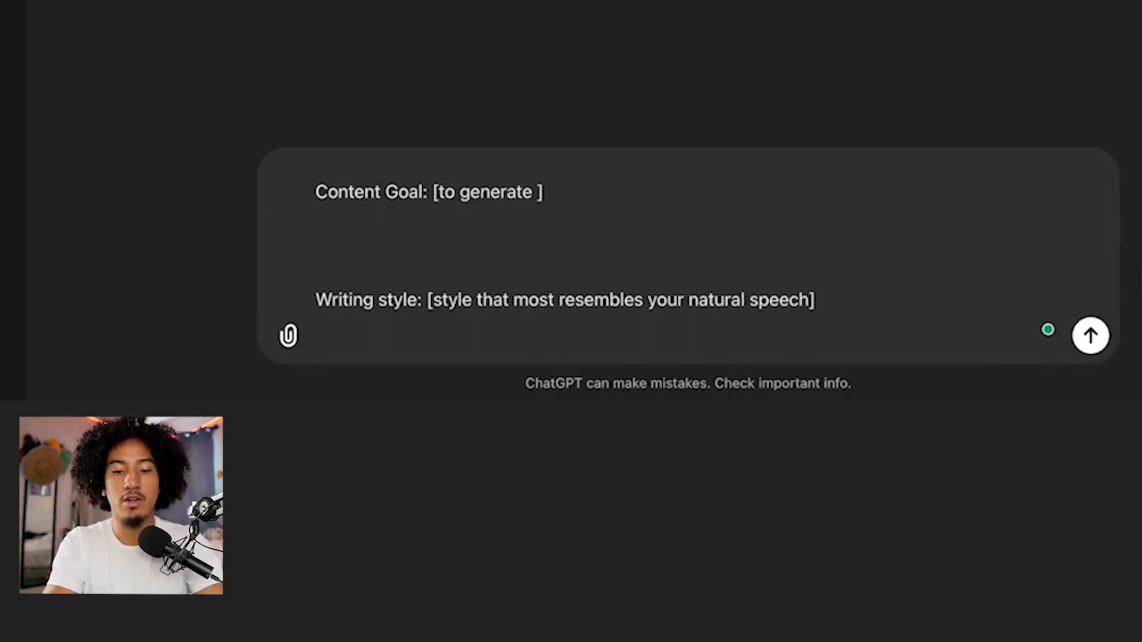
text(more sub)
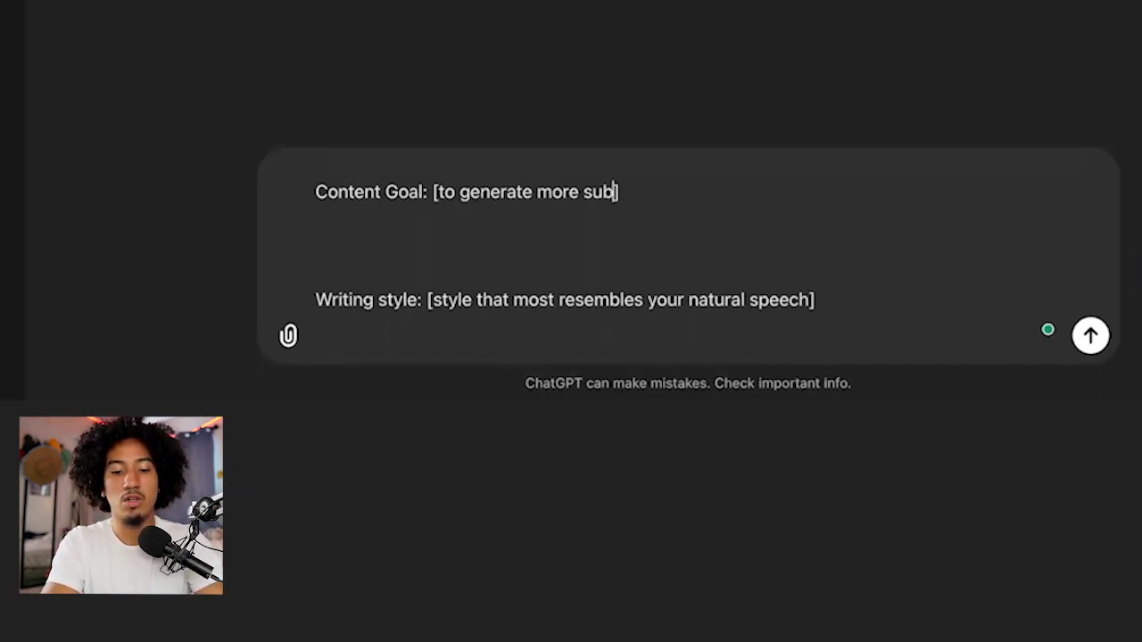
text(scrive)
key(BackSpace)
key(BackSpace)
key(BackSpace)
key(BackSpace)
key(BackSpace)
key(BackSpace)
key(BackSpace)
key(BackSpace)
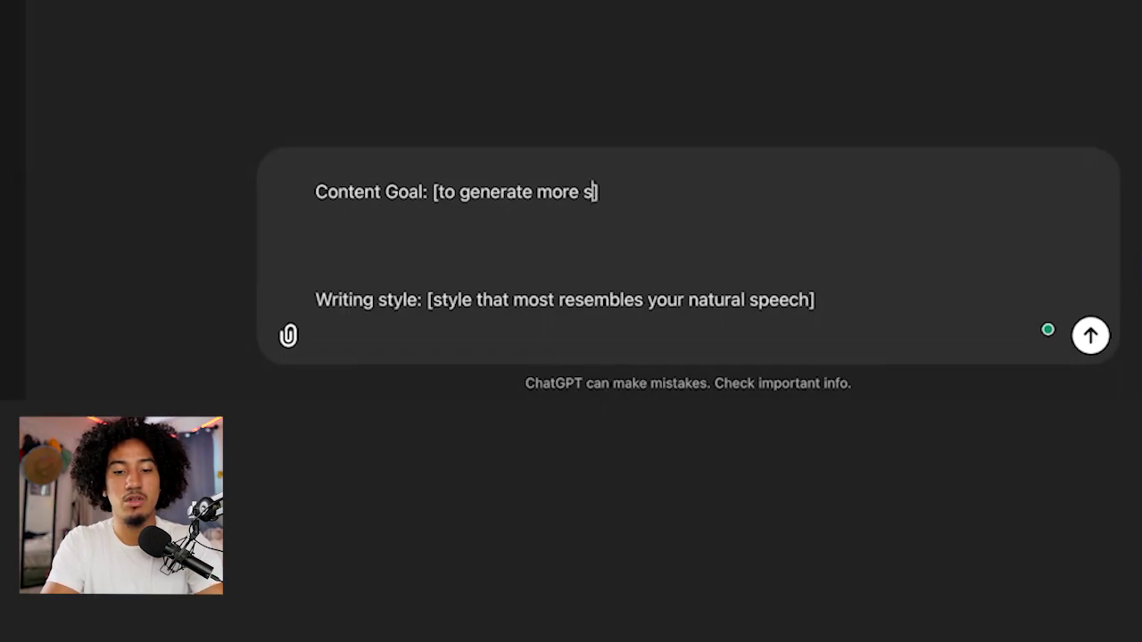
key(BackSpace)
key(BackSpace)
key(BackSpace)
key(BackSpace)
key(BackSpace)
key(BackSpace)
key(BackSpace)
key(BackSpace)
key(BackSpace)
key(BackSpace)
key(BackSpace)
key(BackSpace)
key(BackSpace)
key(BackSpace)
key(BackSpace)
text(b)
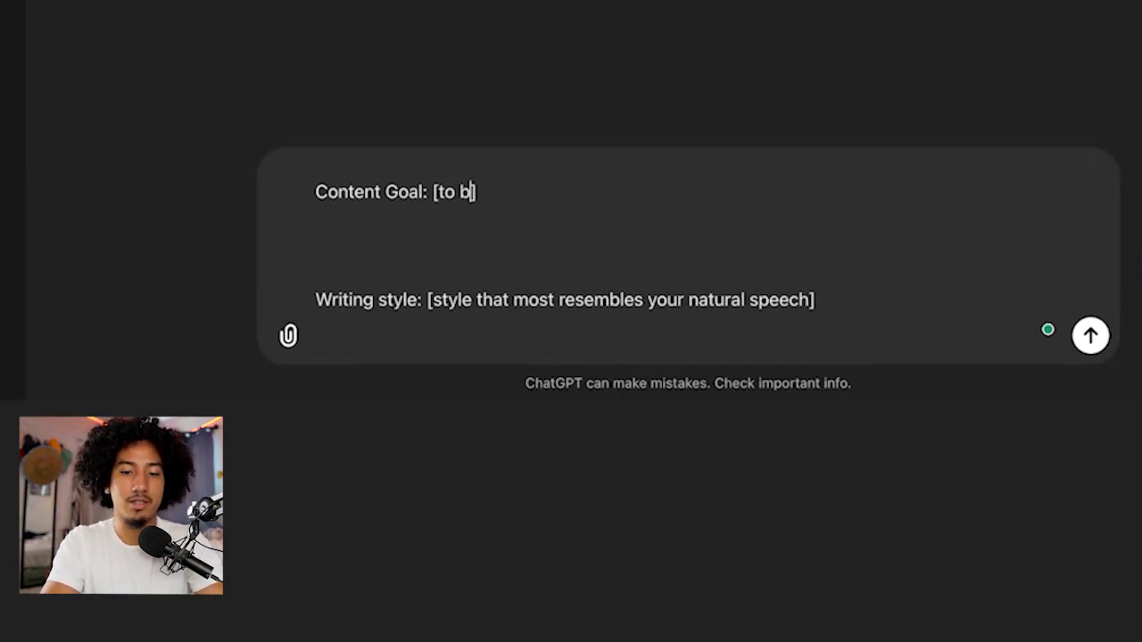
text(ui)
key(BackSpace)
key(BackSpace)
key(BackSpace)
Word the Content Goal as "to funnel social media traffic into my email subscriber list"
text(funnel social m)
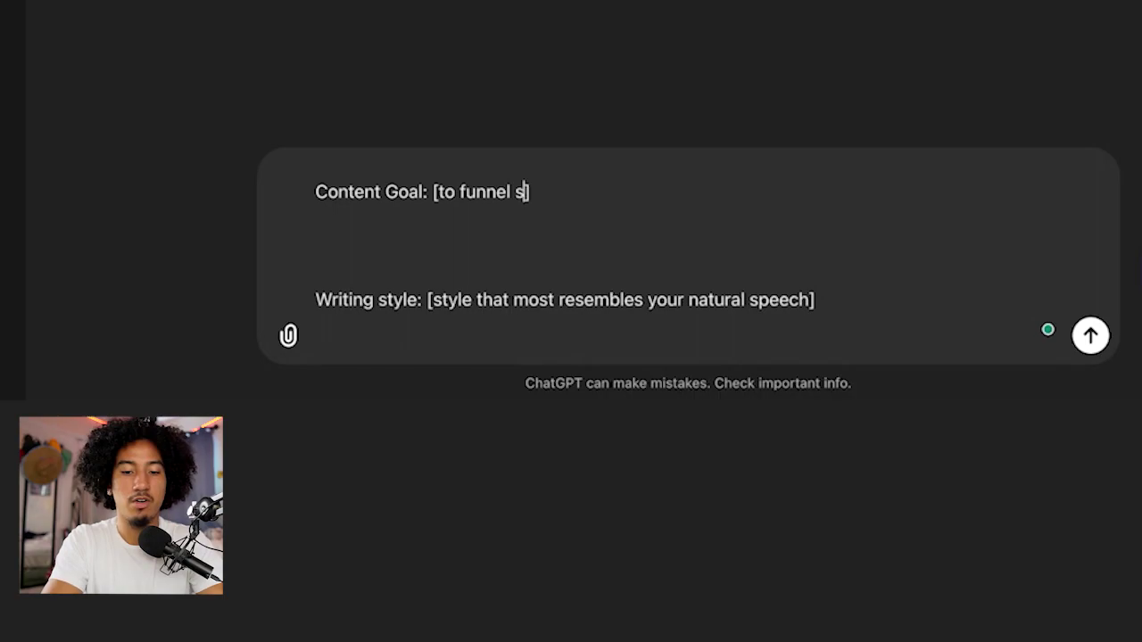
text(edia traffic into my)
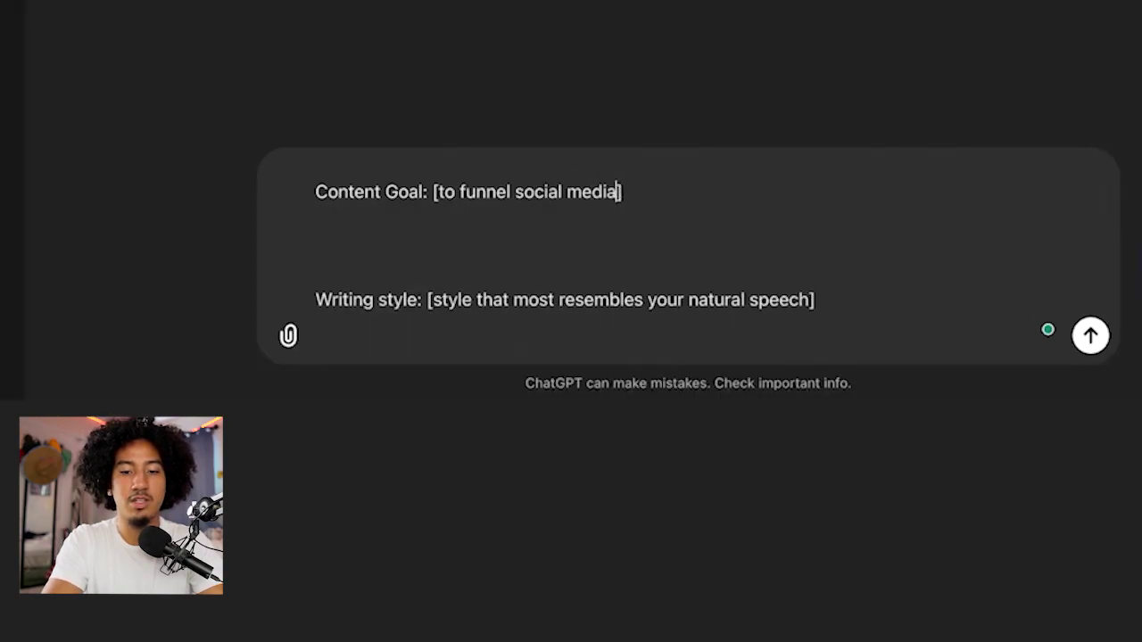
text( email subs)
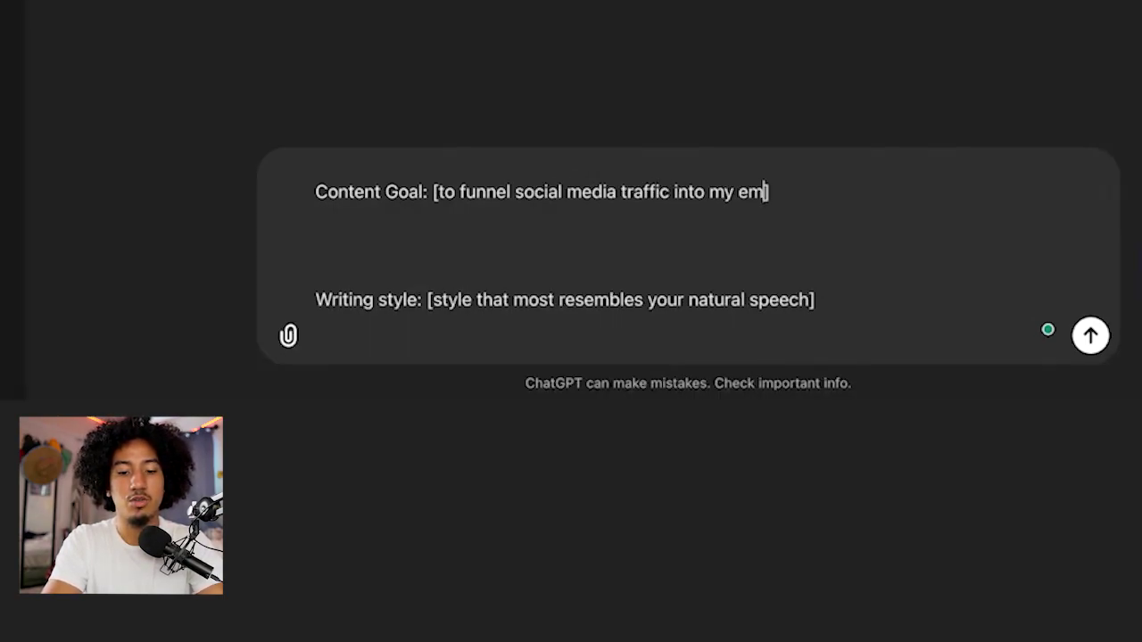
text(crive)
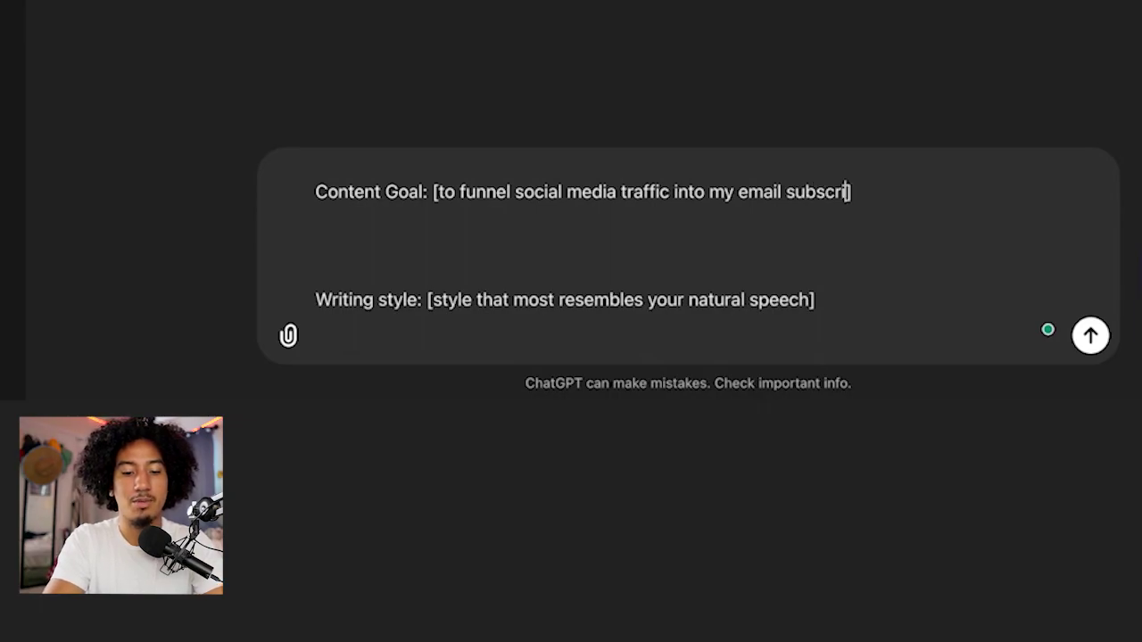
key(BackSpace)
key(BackSpace)
text(ber)
key(BackSpace)
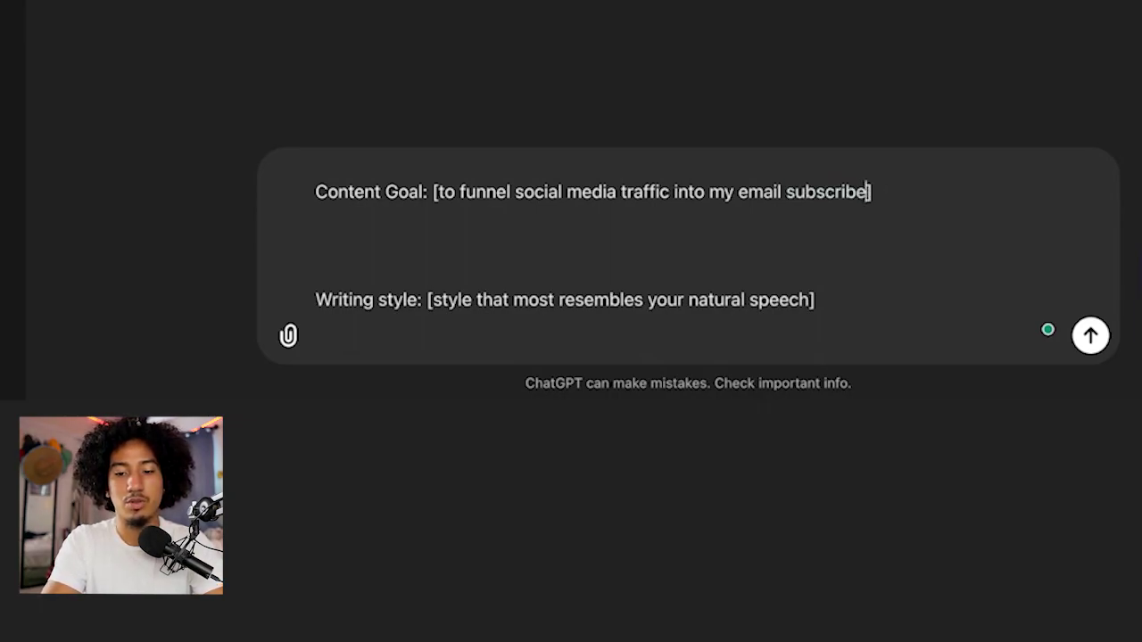
text(r list)
Replace the Writing style placeholder with "conversational, casual, informative, no b.s, direct and to the" followed by the end of the phrase
drag(813, 310, 439, 300)
text(conversational, casual)
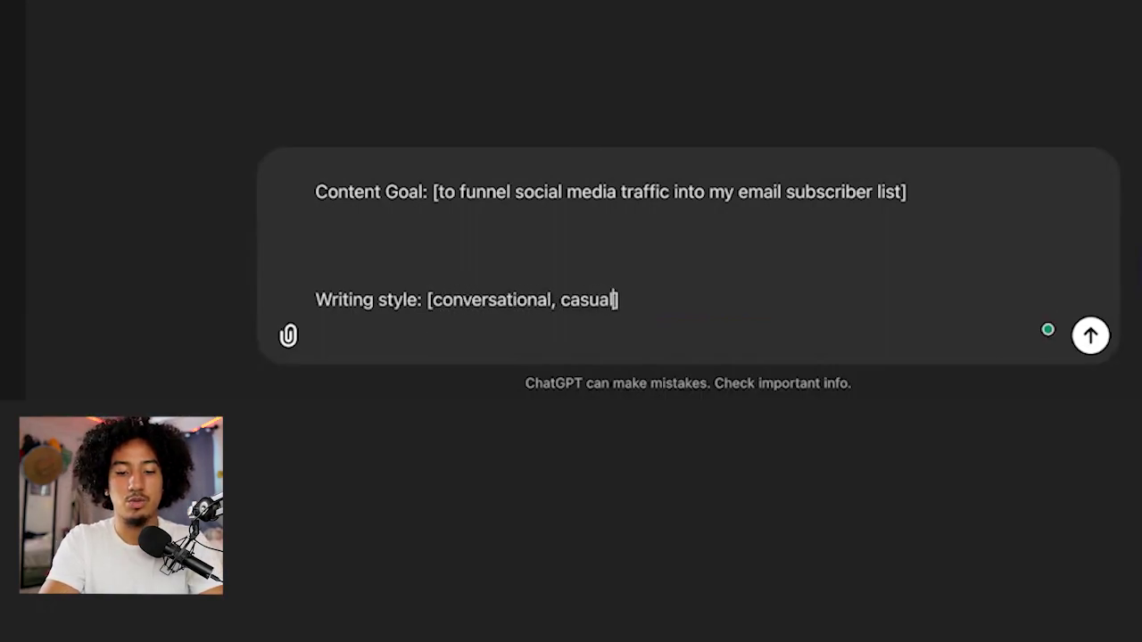
text(, en)
text(erg)
key(BackSpace)
key(BackSpace)
key(BackSpace)
key(BackSpace)
key(BackSpace)
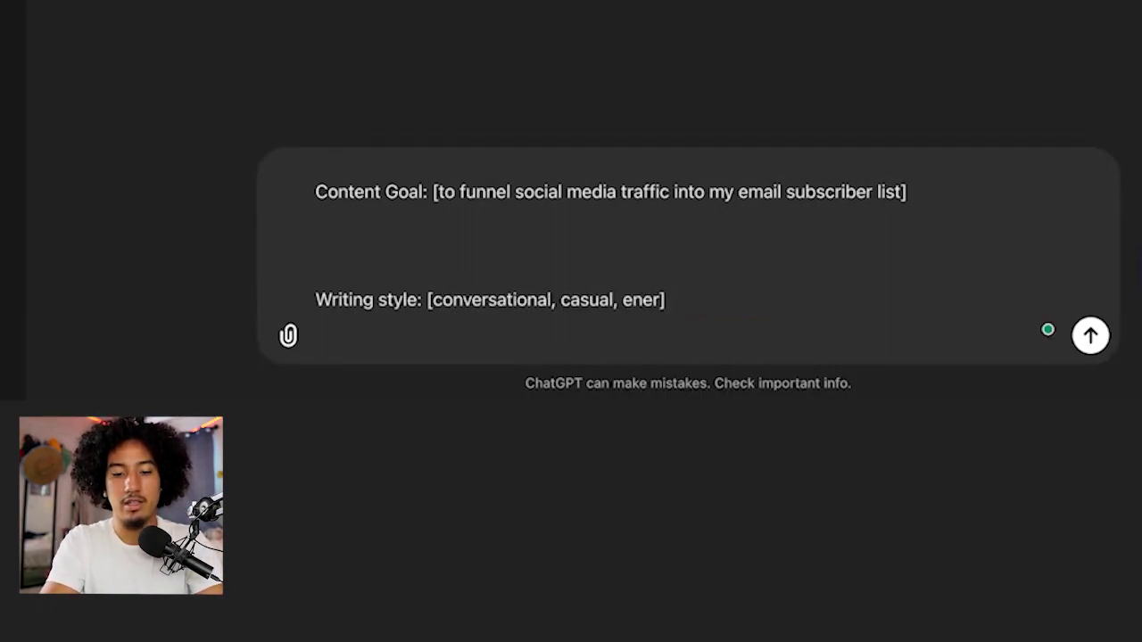
text(informative, no b)
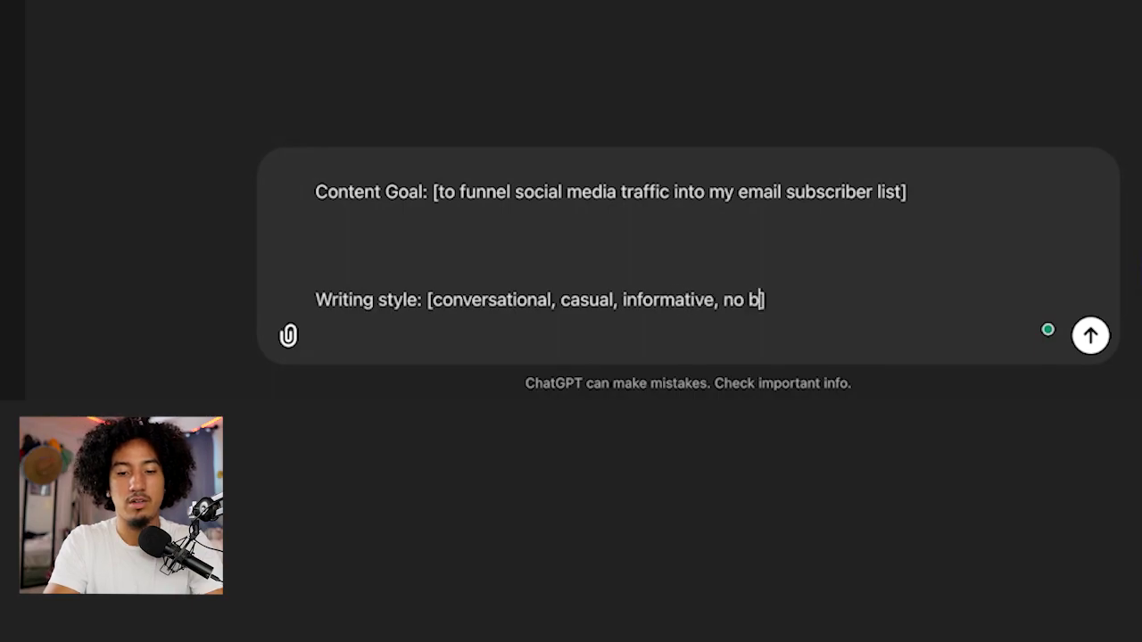
text(.s, direct and to the)
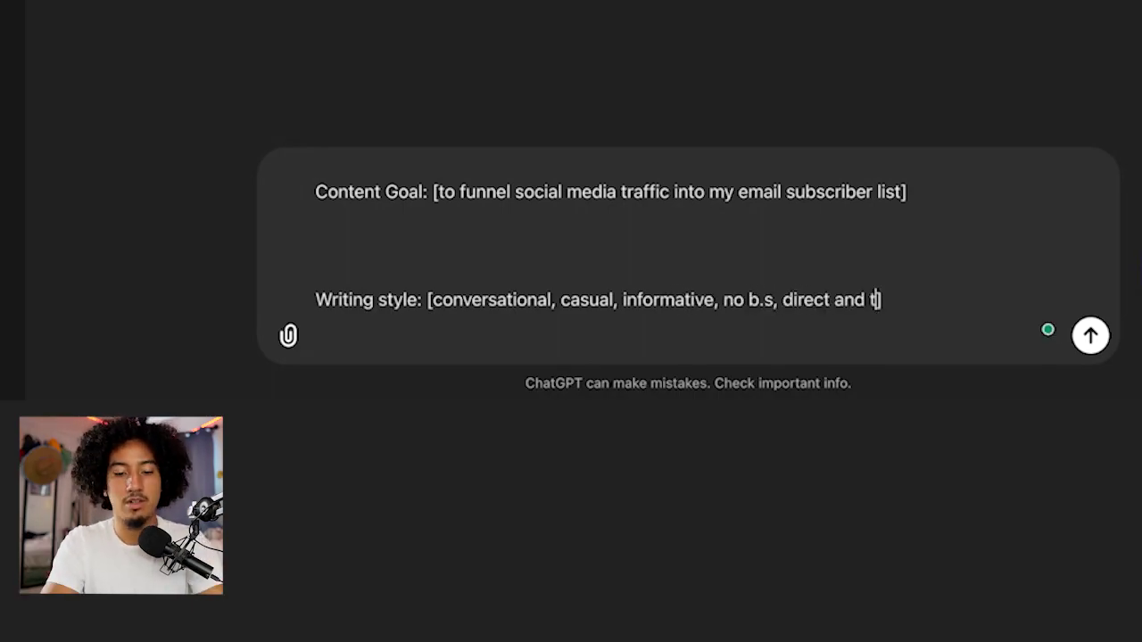
Fill in the marketing plan request with "ai coach" as the position and "social media marketing" as the specialty
key(ctrl+v)
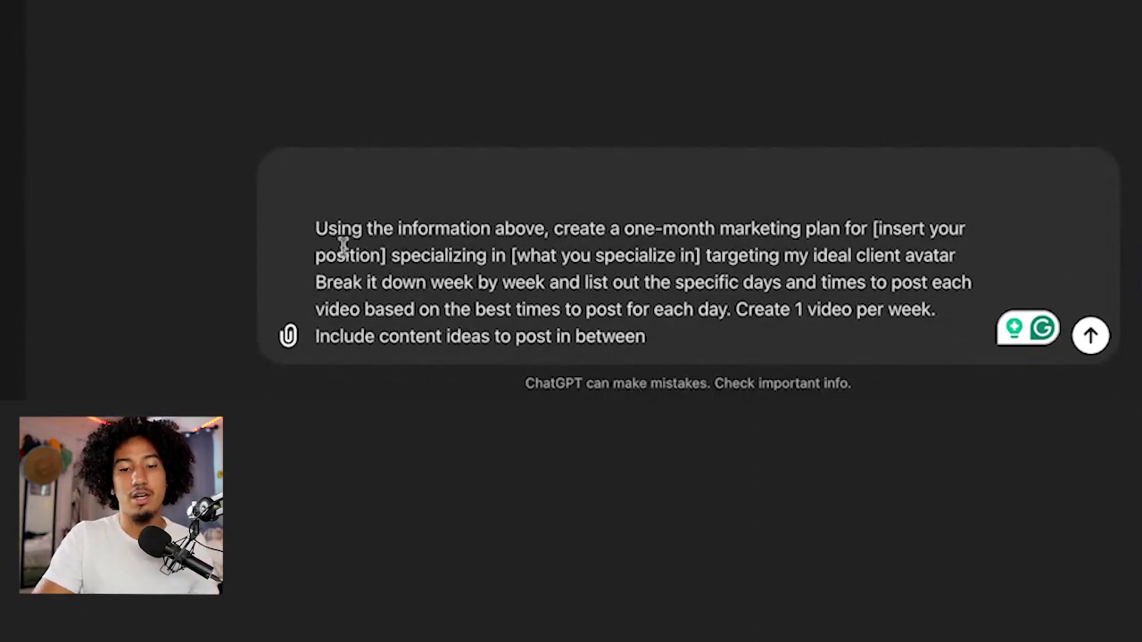
drag(381, 255, 883, 223)
key(BackSpace)
text(ai c)
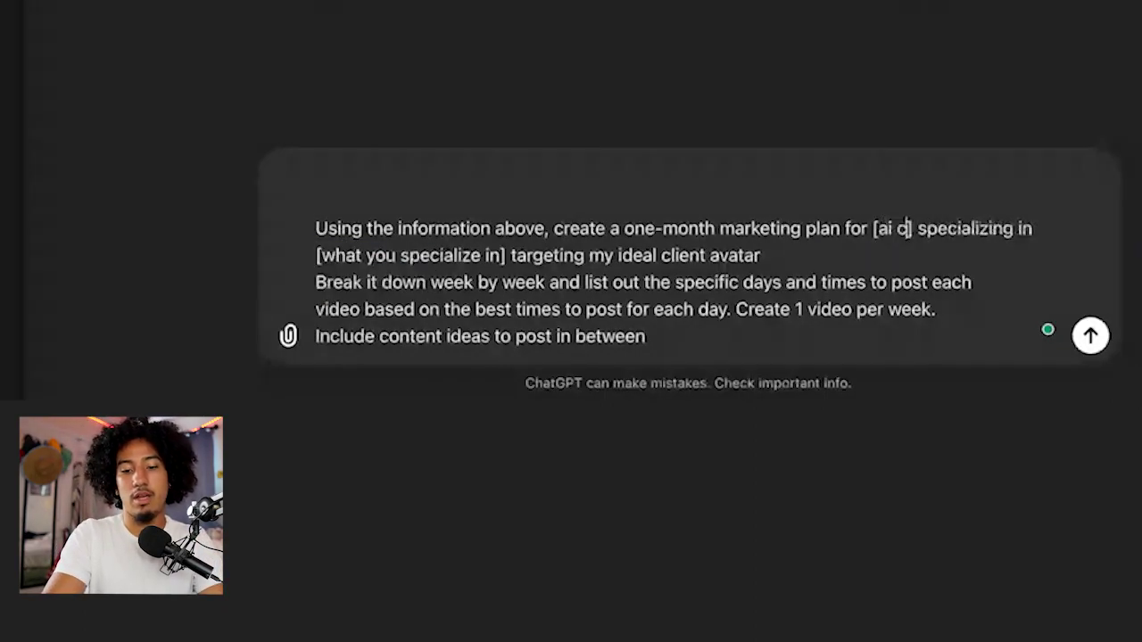
text(oach)
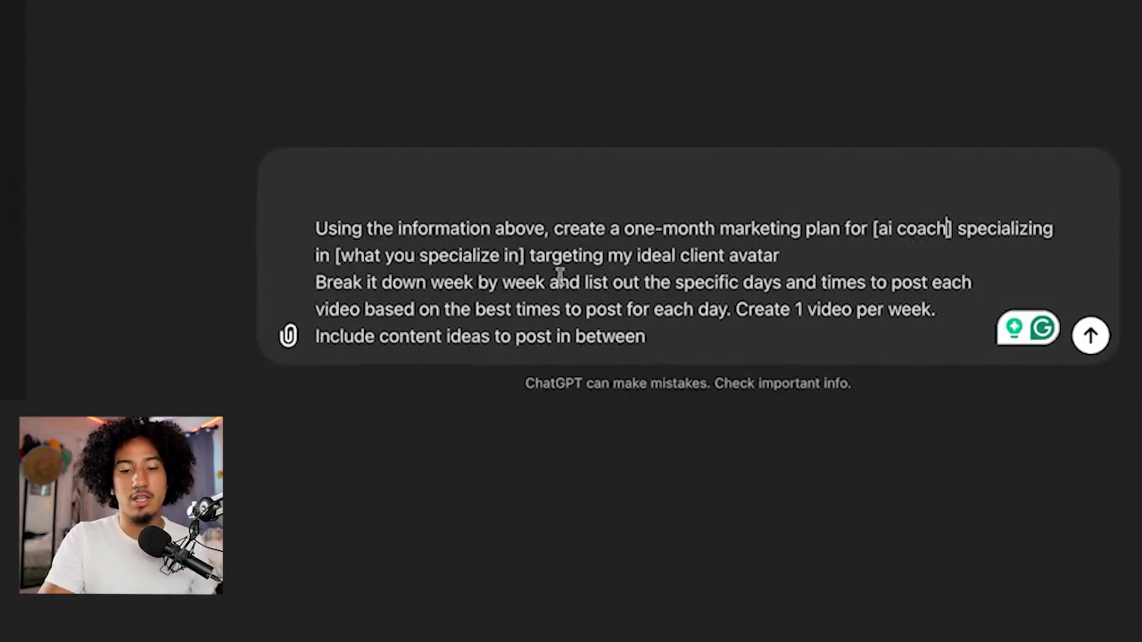
drag(521, 255, 339, 255)
text(social media marketing)
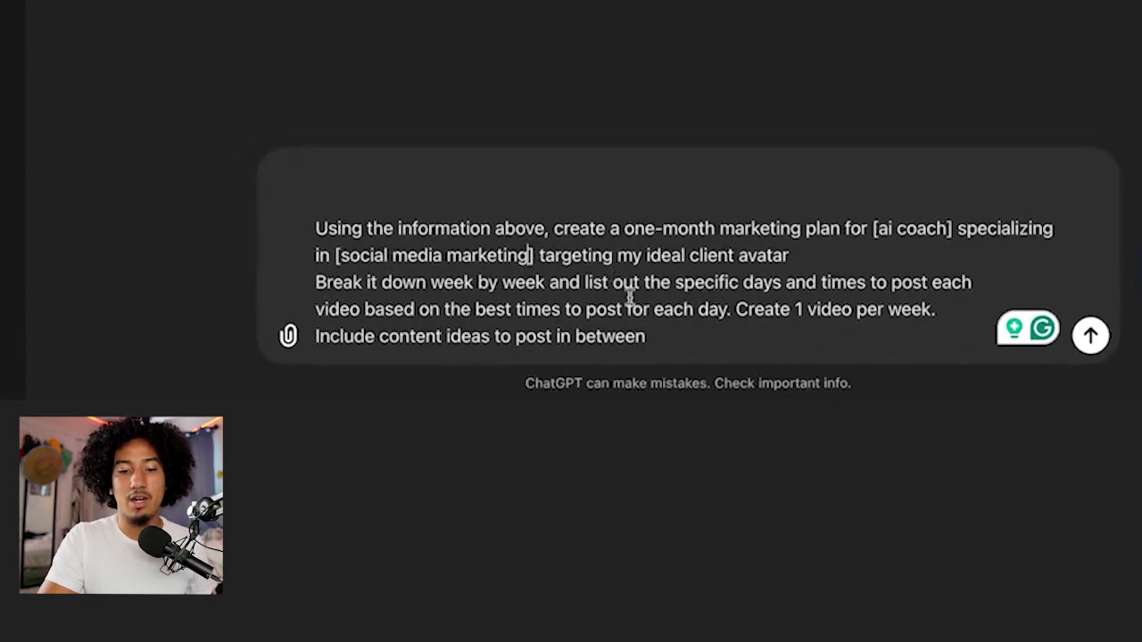
Check the filled-in prompt and submit it to generate the one-month marketing plan
click(683, 314)
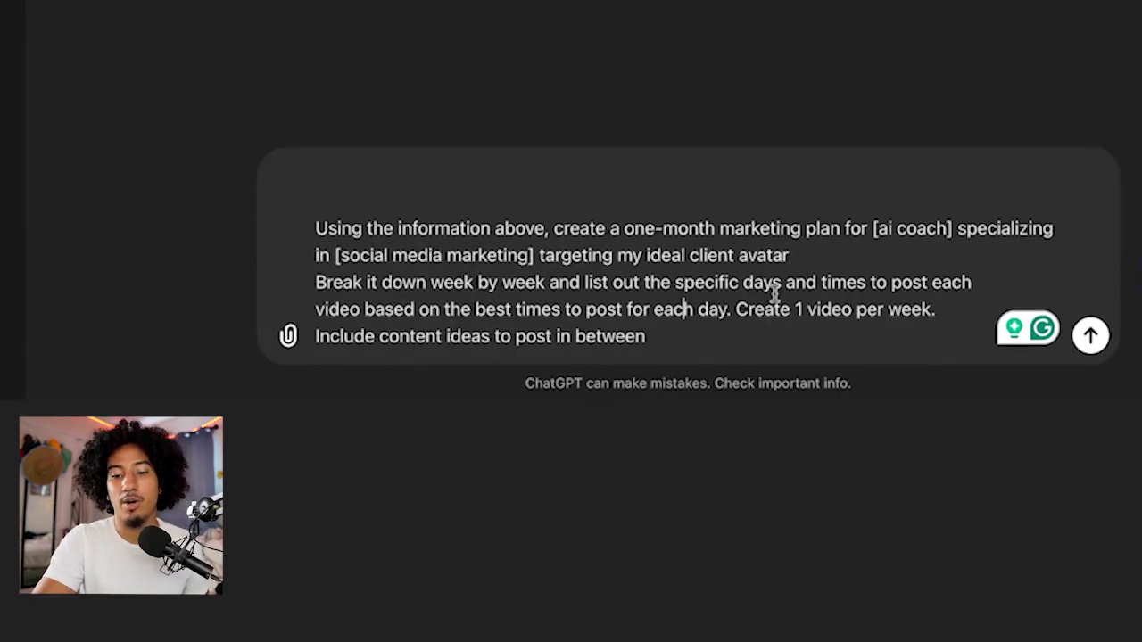
click(773, 339)
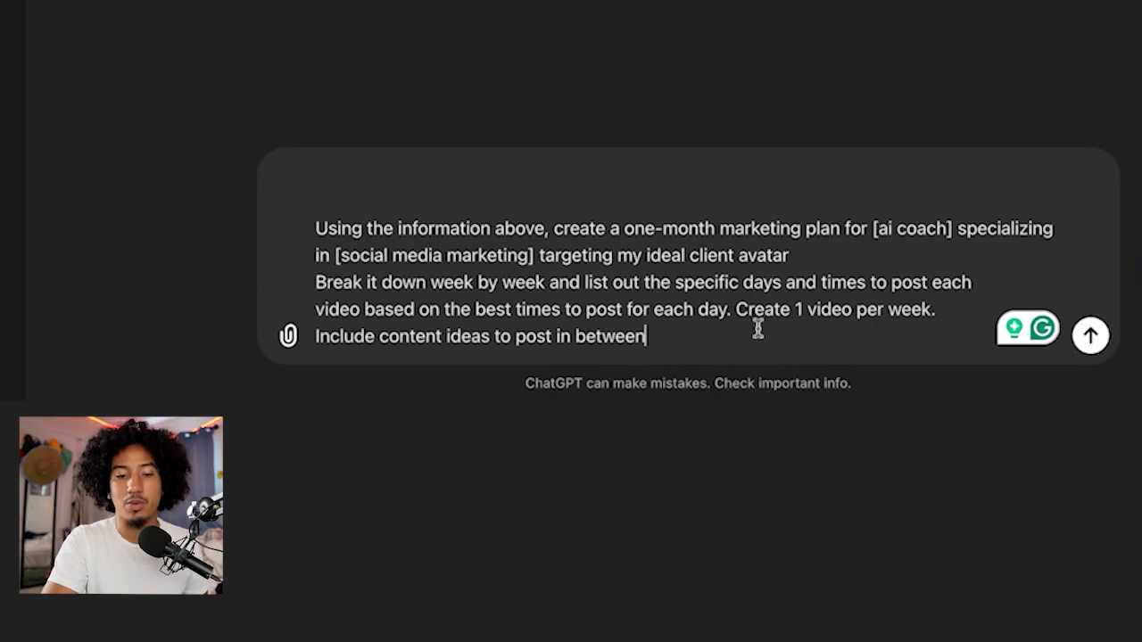
scroll(757, 329, up, 5)
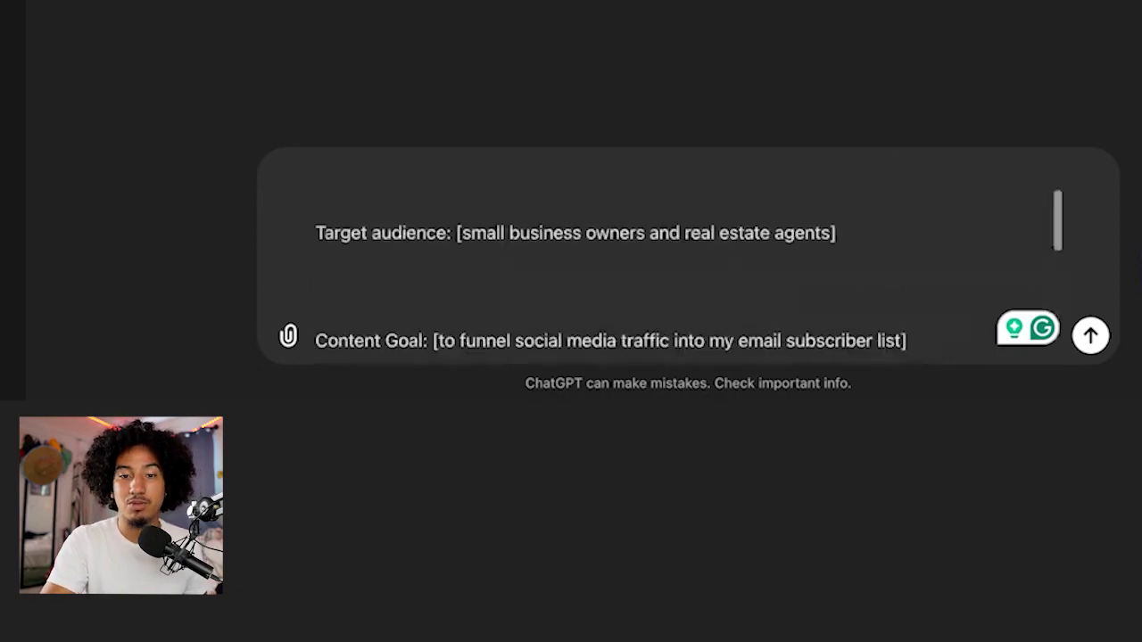
key(Return)
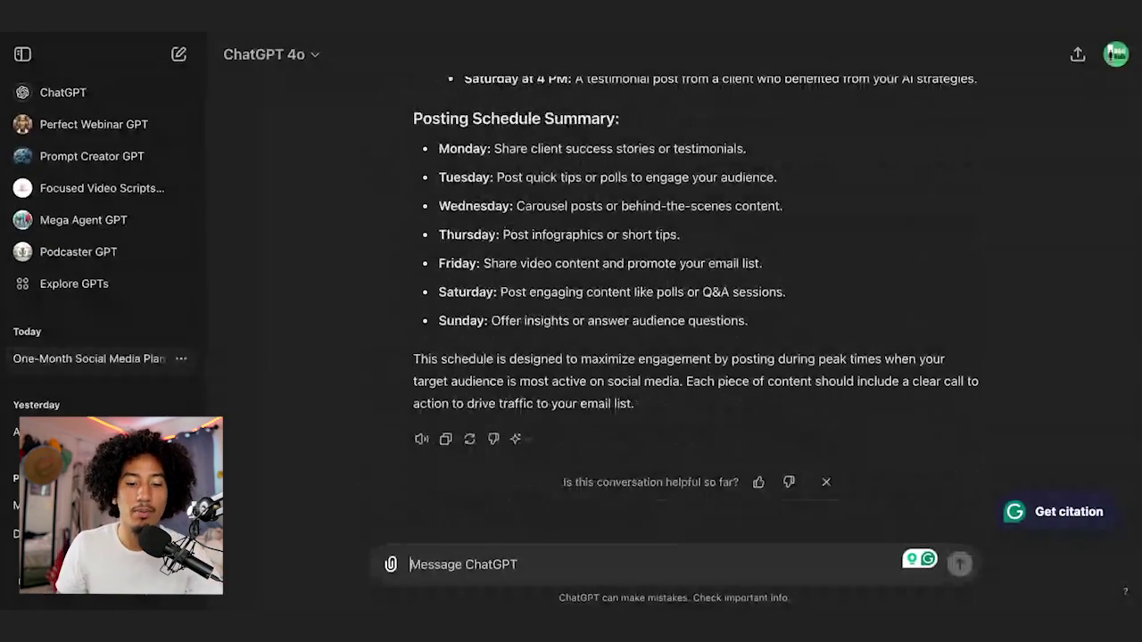
Request the plan as a content posting table with 4 columns: date, daily social media post, fun caption with hashtags and emojis, optimal time to post
text(Format as content posting table with 4 columns. Column 1 - Date. Column 2 - social media post for the day. Column 3 - fun, engaging caption with hashtags and emojis. Column 4 - optimal time to post)
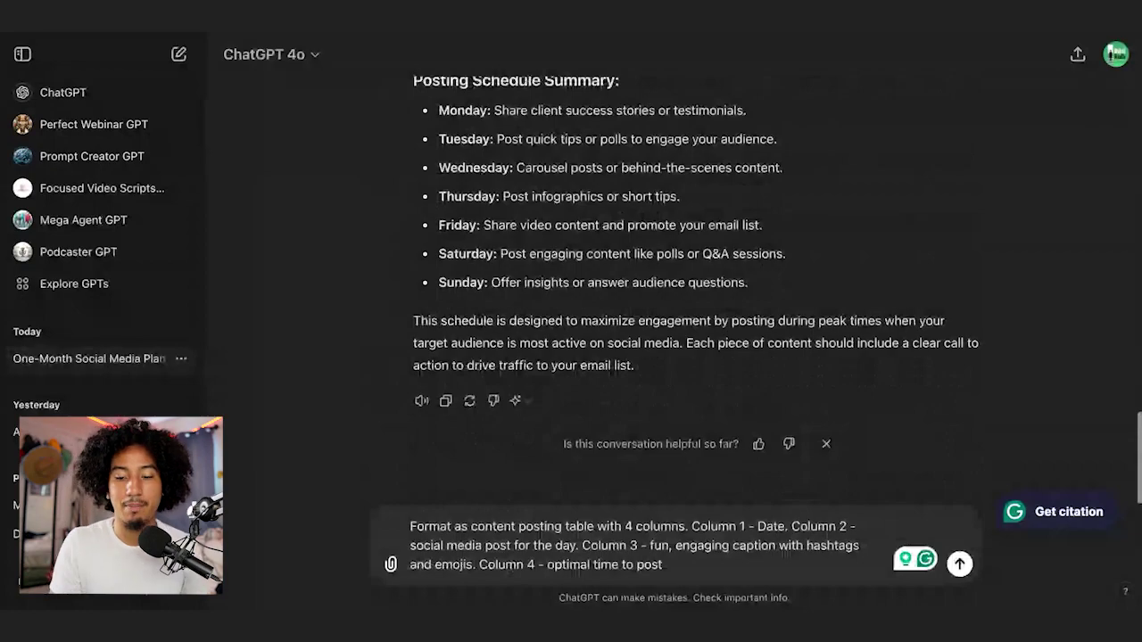
key(Return)
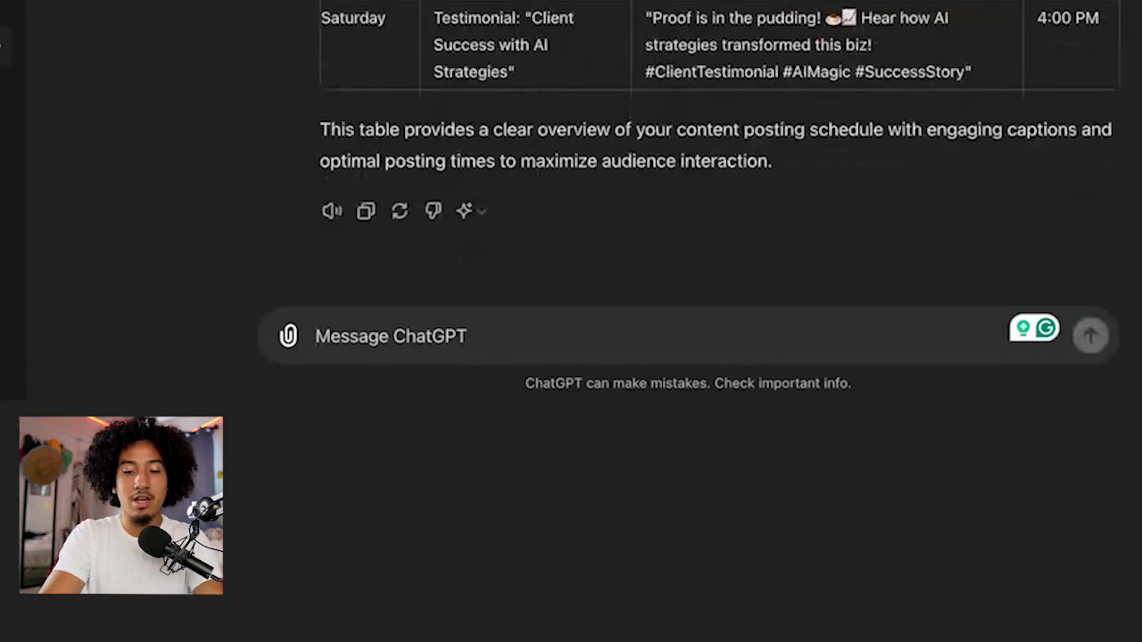
Ask ChatGPT to "Now create the content calendar for the month of September 2024"
text(Now create t)
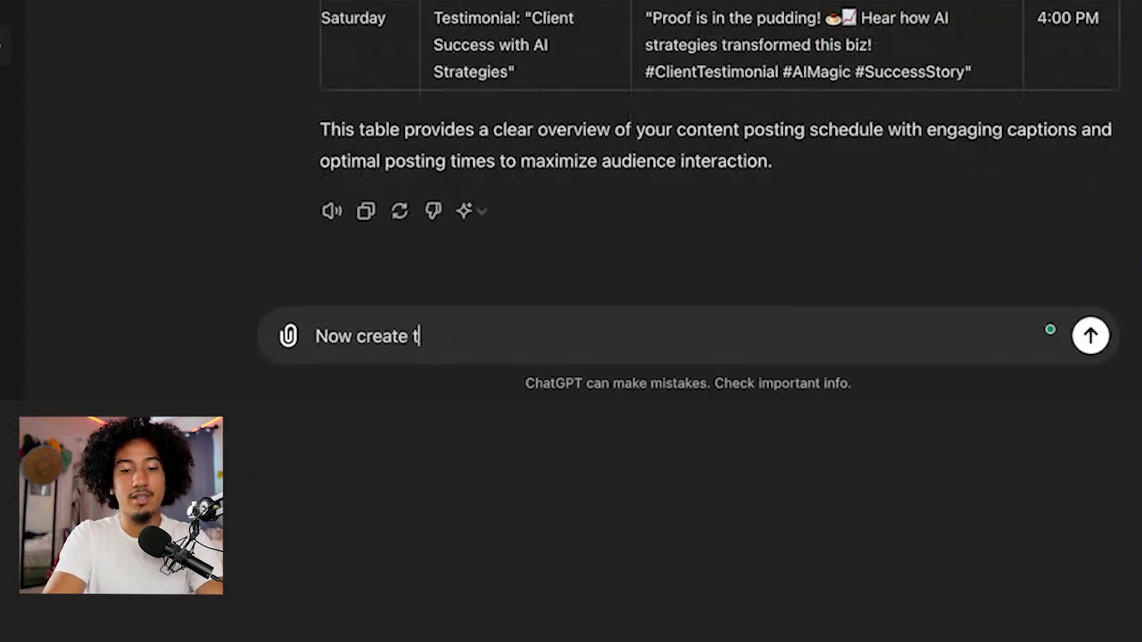
text(he content calenda)
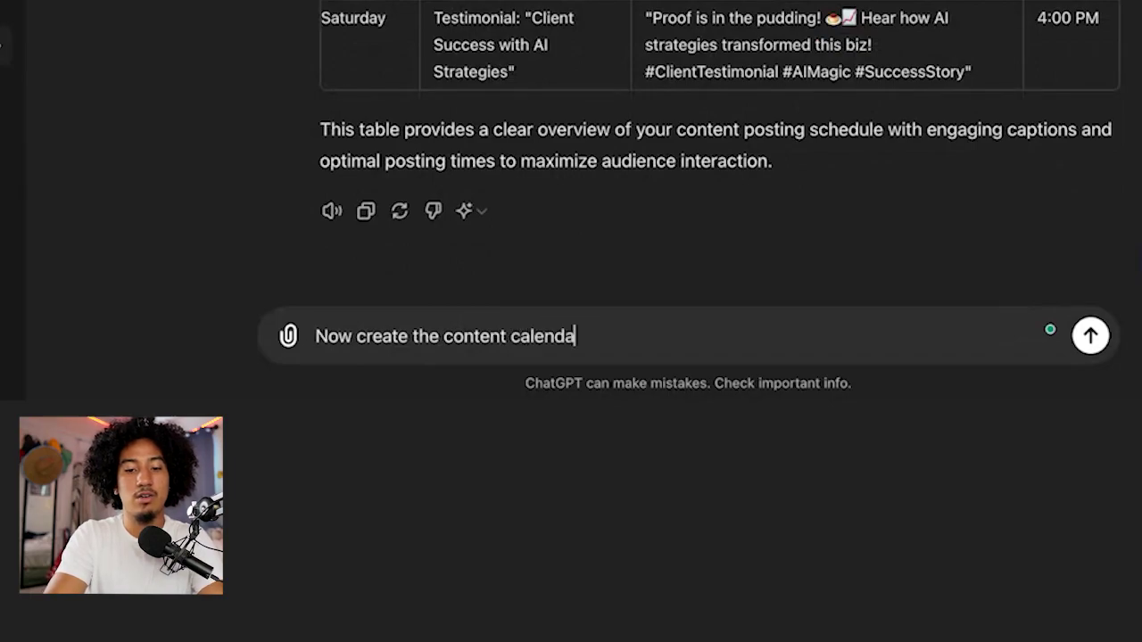
text(r for the month of )
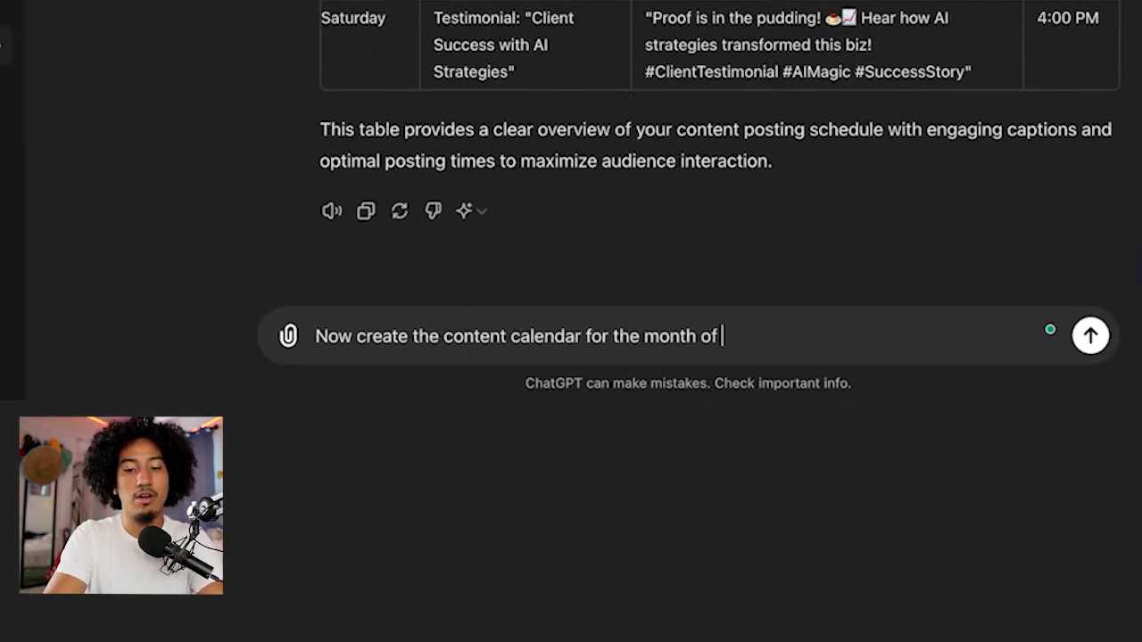
text(september 2024)
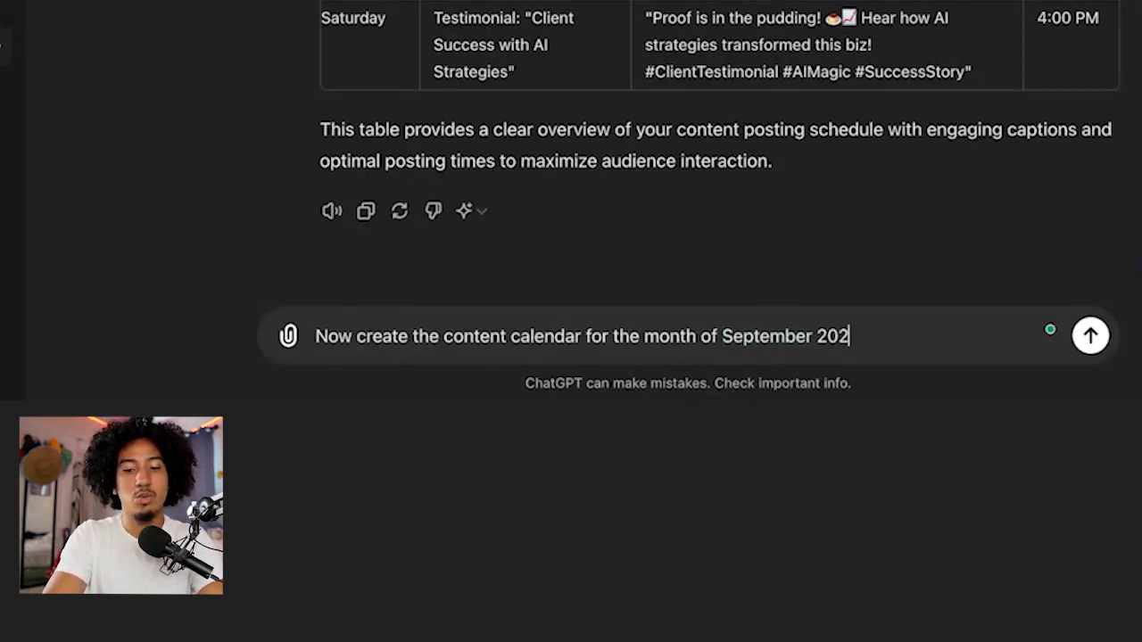
key(Return)
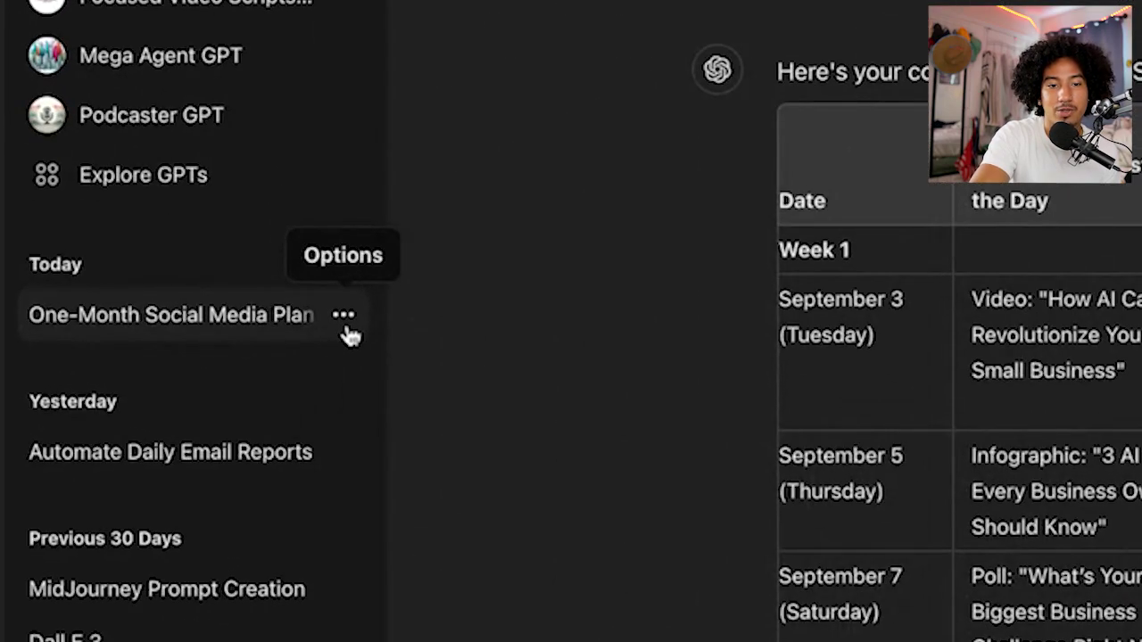
Rename the "One-Month Social Media Plan" chat to "Content Calendar" and look through the generated September calendar to its last entries
click(346, 328)
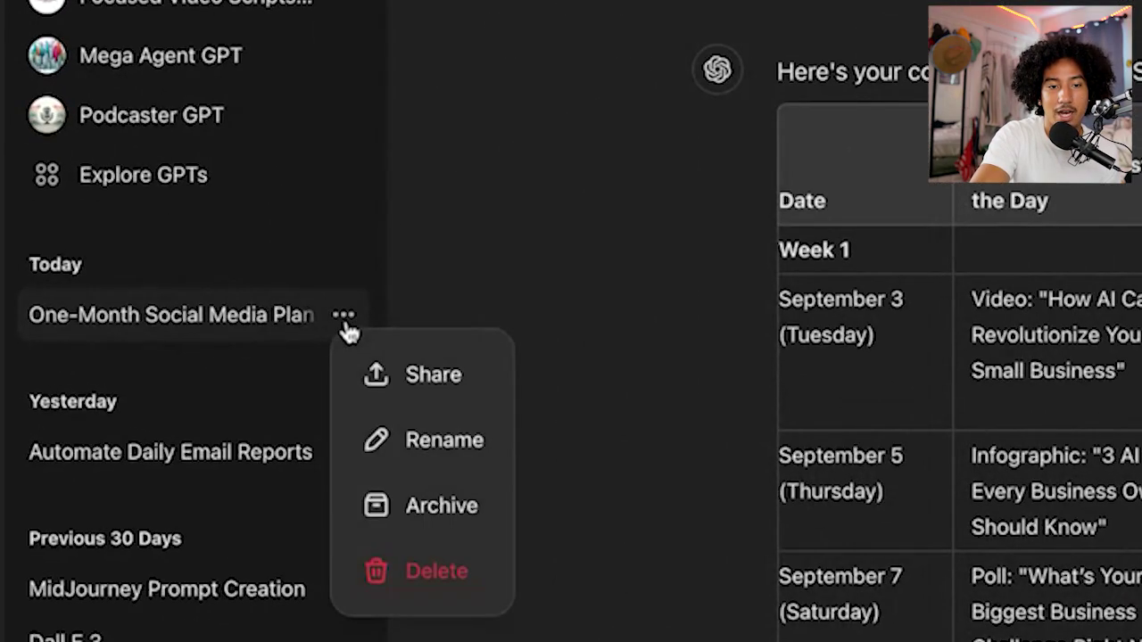
click(461, 438)
text(C)
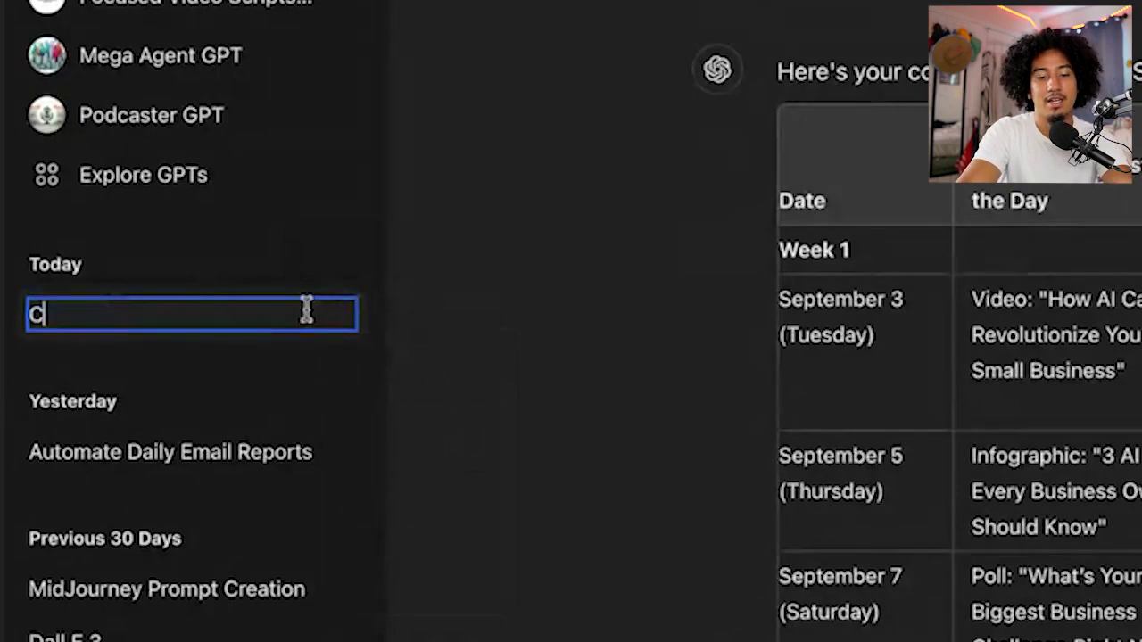
text(ontent Calendar)
key(Return)
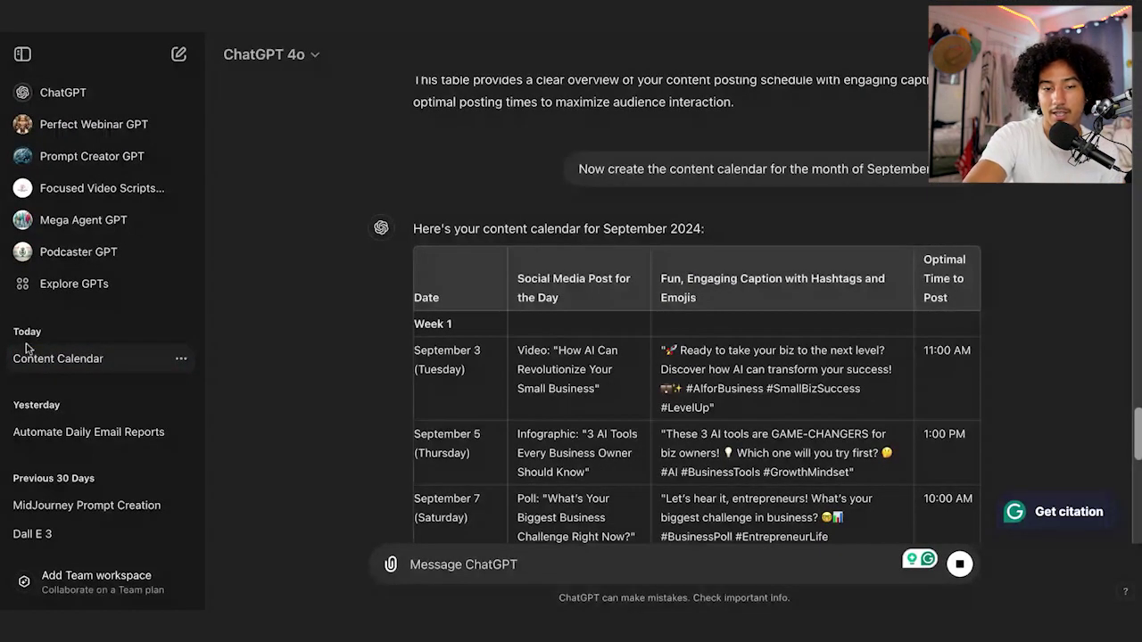
scroll(736, 330, down, 2)
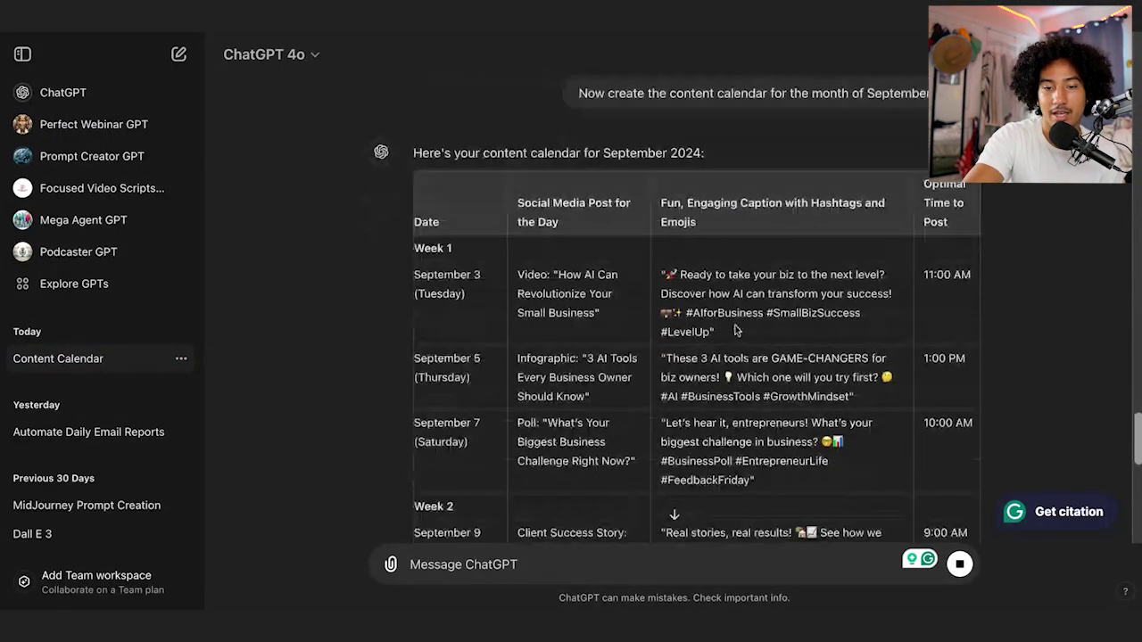
scroll(735, 330, down, 15)
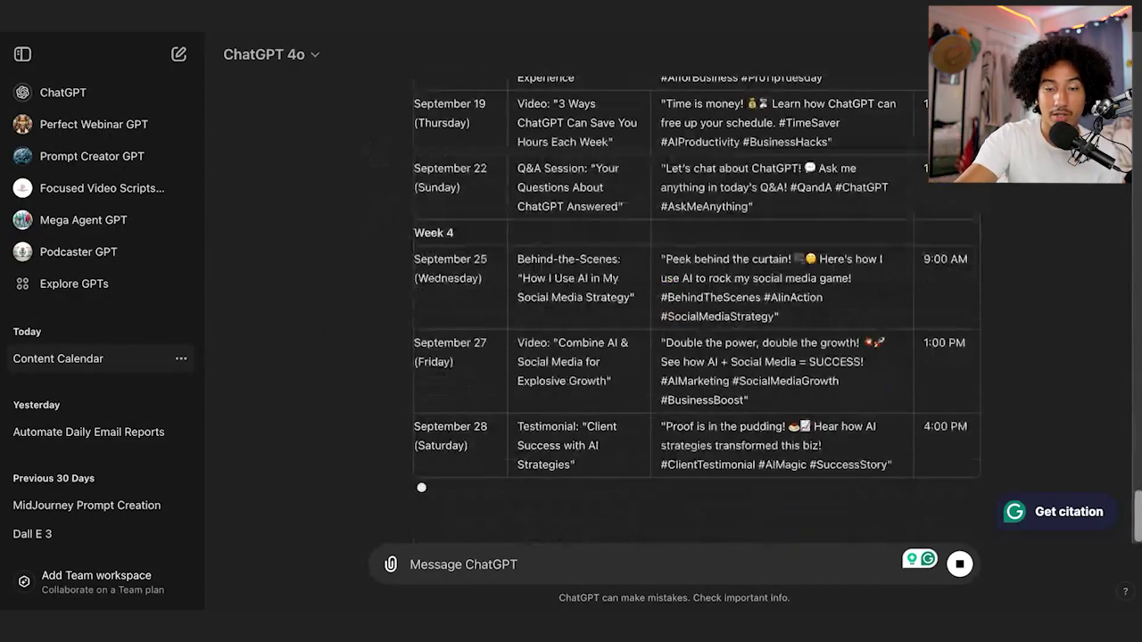